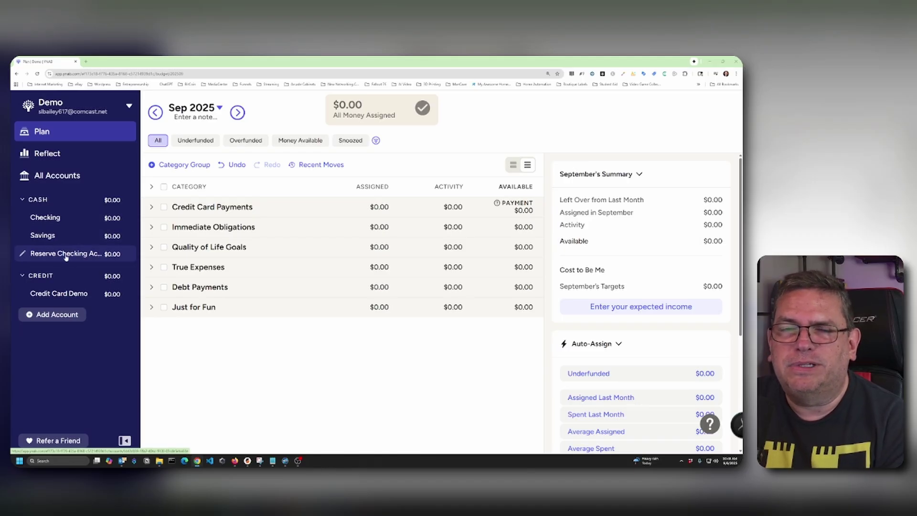
- Record a $1,000.00 inflow in the Checking account with payee Deposity and category Inflow: Ready to Assign
{"action": "left_click", "coordinate": [60, 219]}
{"action": "left_click", "coordinate": [187, 182]}
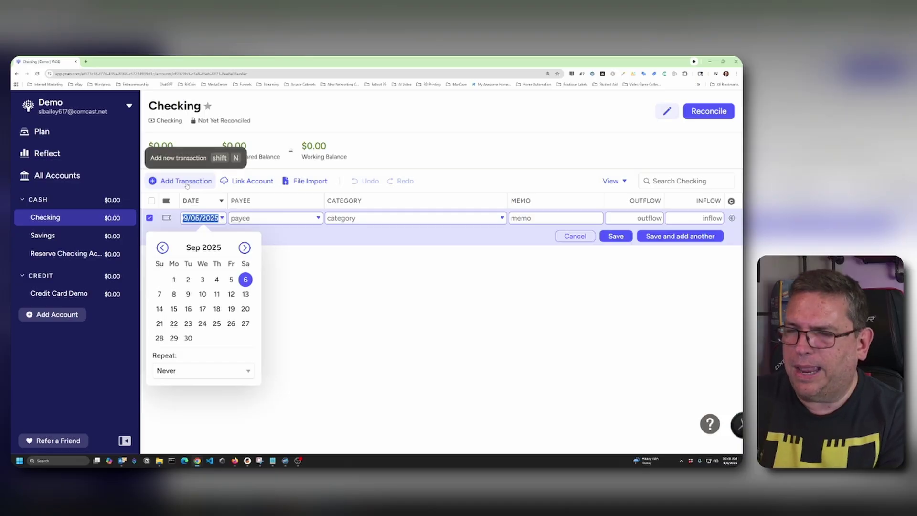
{"action": "type", "text": "De"}
{"action": "key", "text": "BackSpace"}
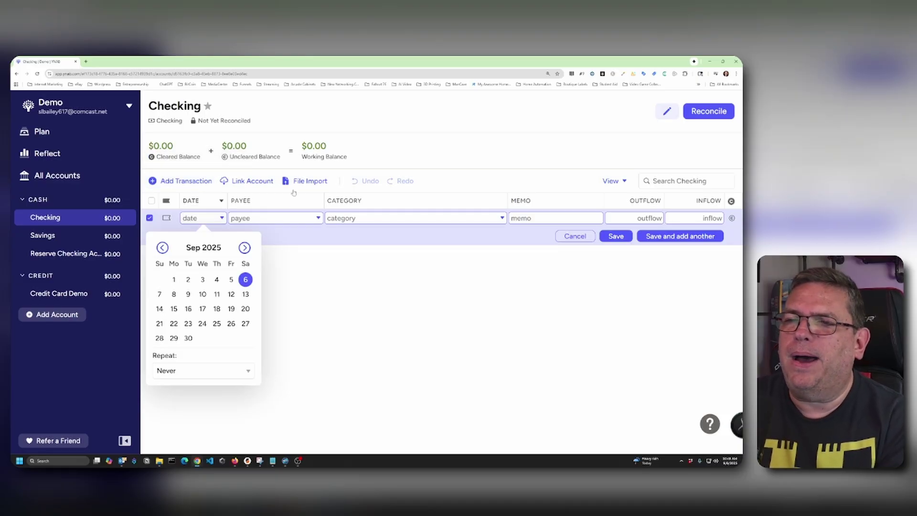
{"action": "key", "text": "Tab"}
{"action": "type", "text": "Deposity"}
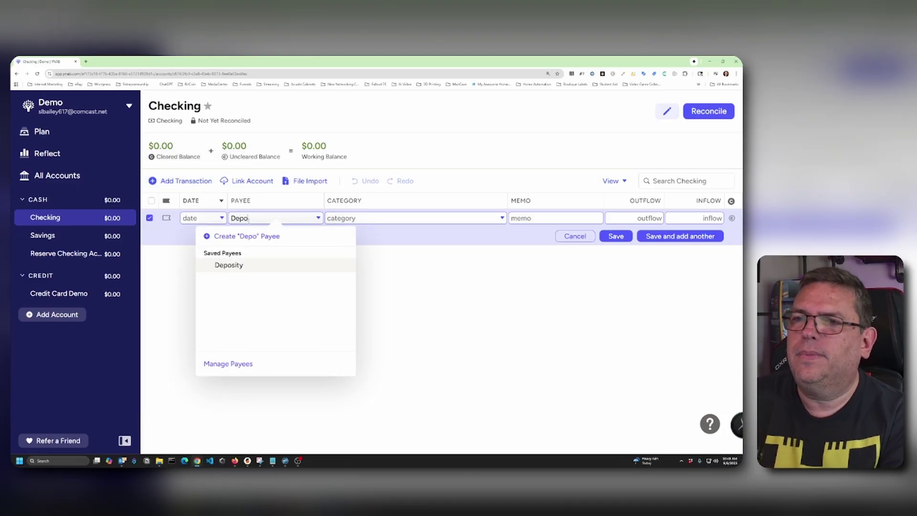
{"action": "key", "text": "Tab"}
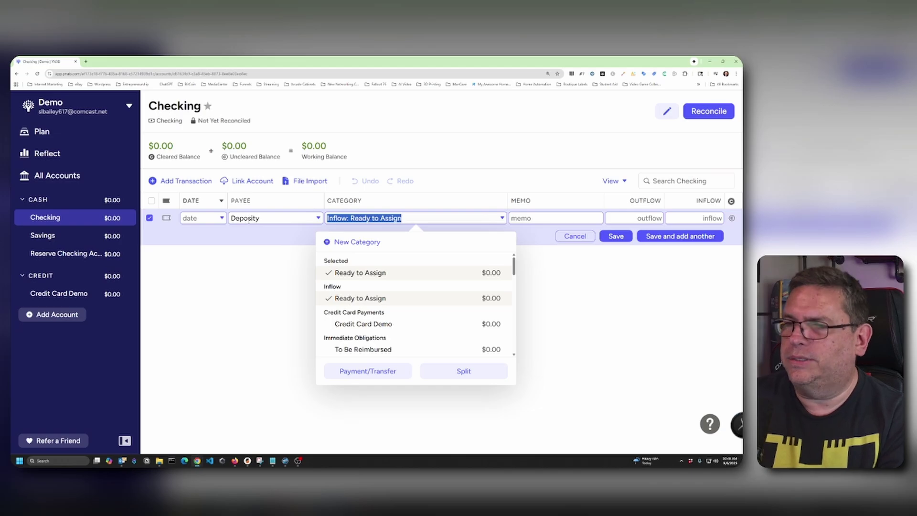
{"action": "left_click", "coordinate": [707, 218]}
{"action": "type", "text": "10.00"}
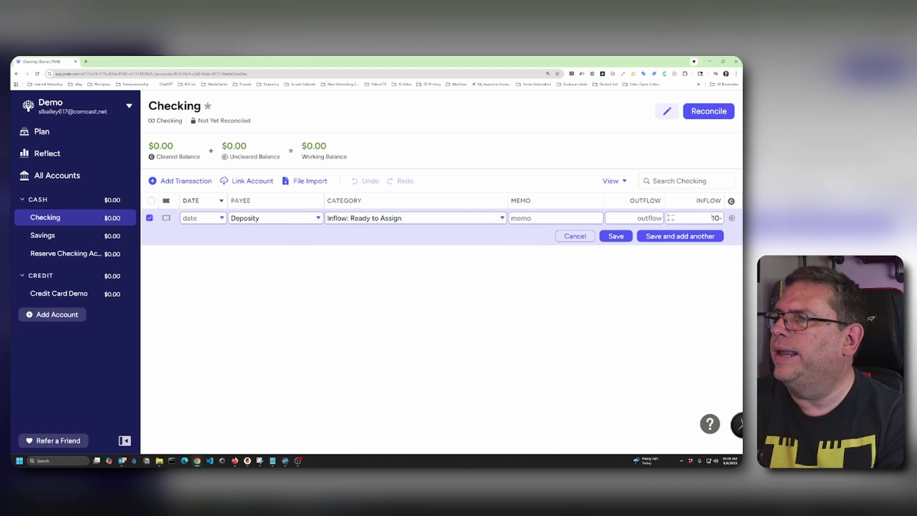
{"action": "key", "text": "Return"}
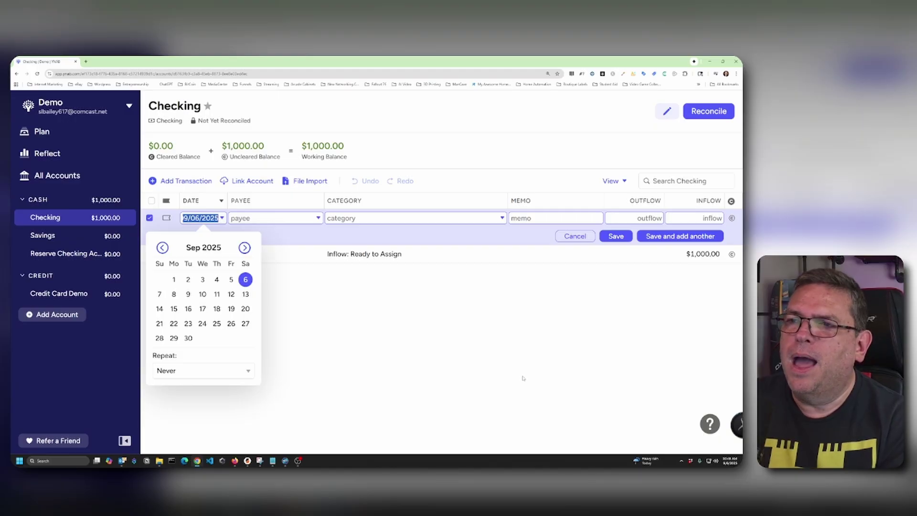
{"action": "key", "text": "Escape"}
- Try to change the payee of the $1,000.00 Checking inflow to Deposit
{"action": "left_click", "coordinate": [253, 218]}
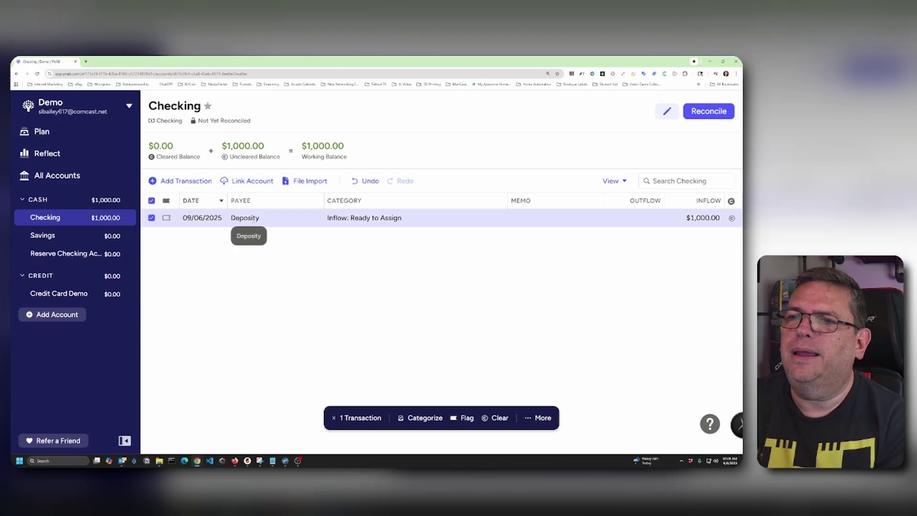
{"action": "left_click", "coordinate": [261, 219]}
{"action": "left_click", "coordinate": [262, 219]}
{"action": "key", "text": "BackSpace"}
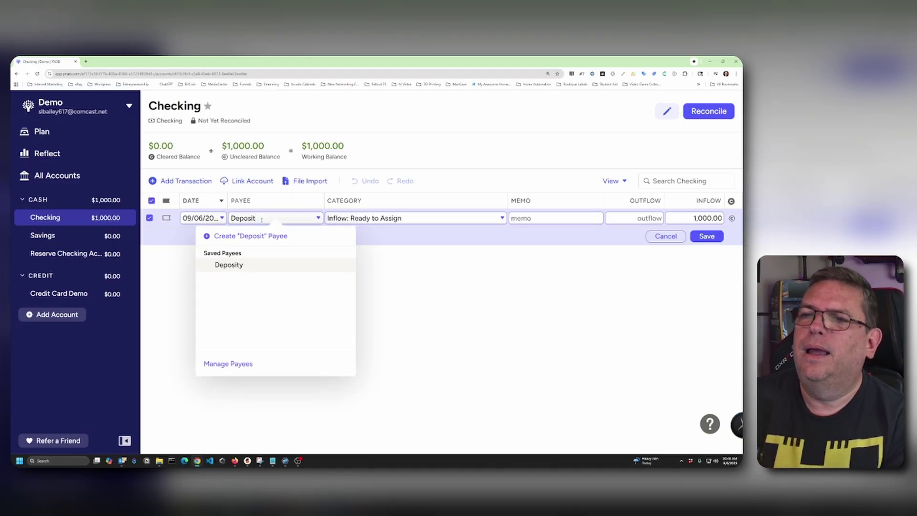
{"action": "type", "text": "y"}
{"action": "key", "text": "Tab"}
{"action": "left_click", "coordinate": [225, 290]}
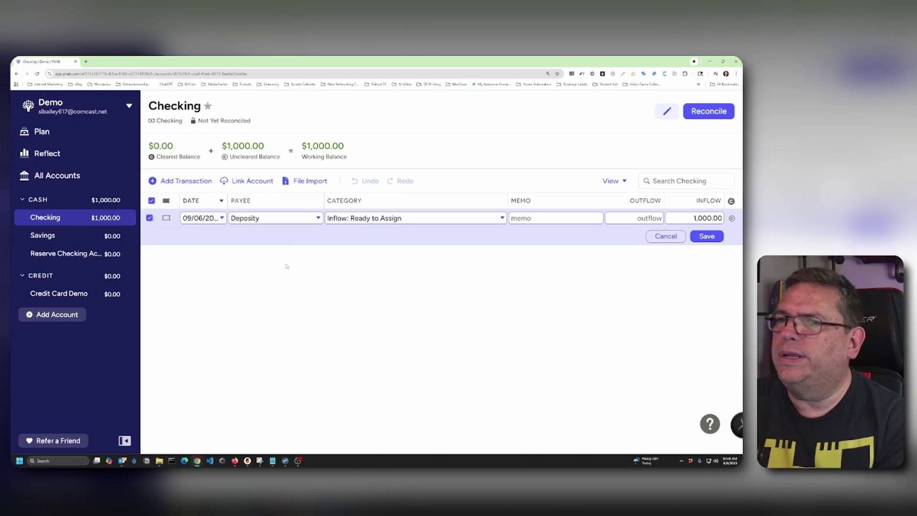
- Record a $100 transfer from Checking to the Reserve Checking Account as an outflow transaction
{"action": "left_click", "coordinate": [180, 181]}
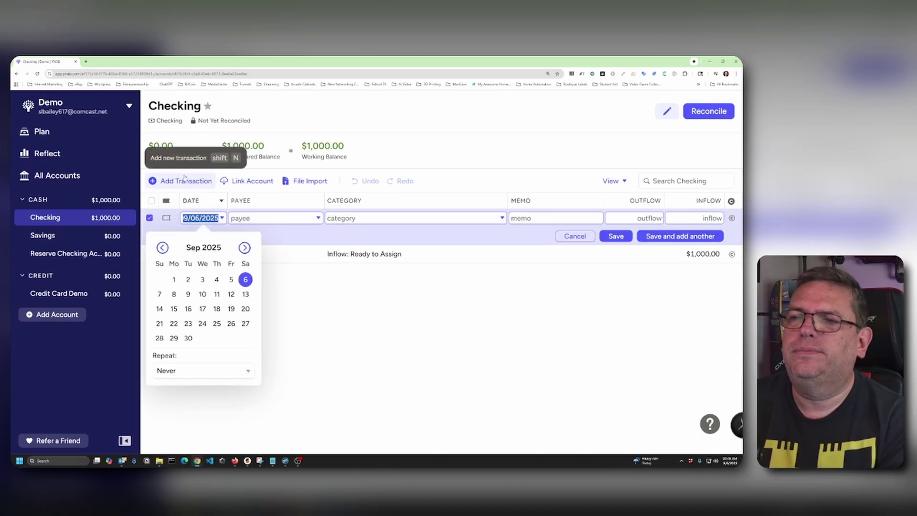
{"action": "left_click", "coordinate": [261, 218]}
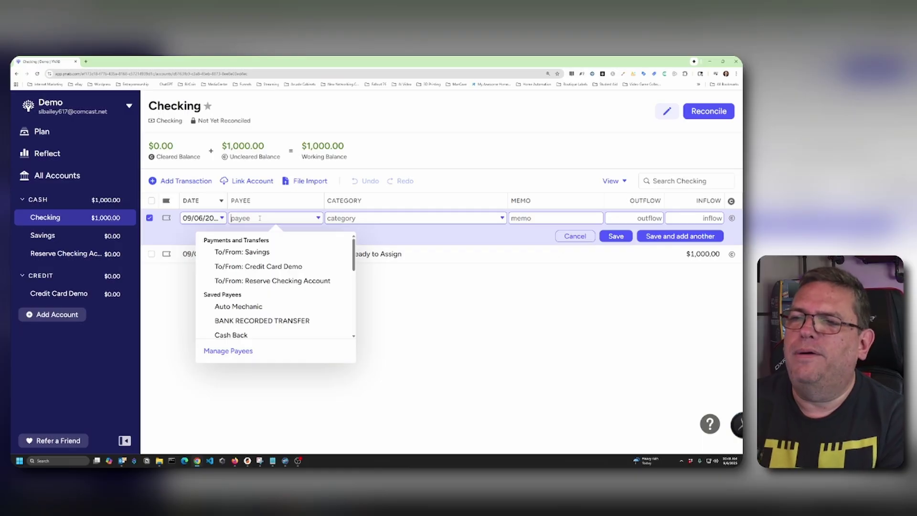
{"action": "left_click", "coordinate": [272, 281]}
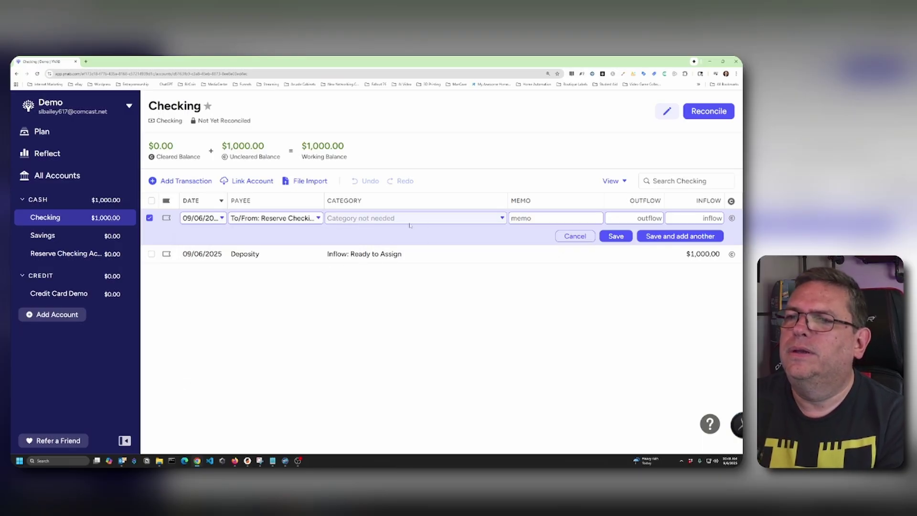
{"action": "left_click", "coordinate": [650, 218]}
{"action": "type", "text": "100"}
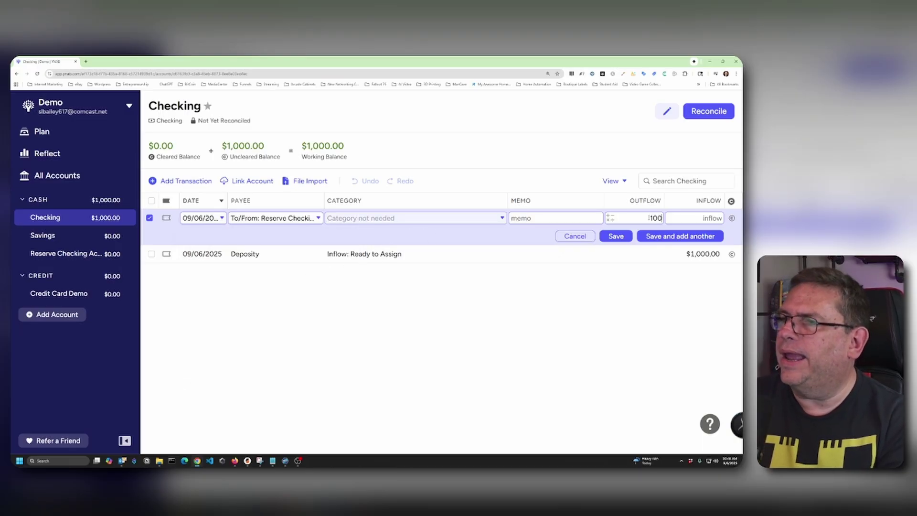
{"action": "key", "text": "Return"}
- Add a category group named Reserve Checking Account to the September 2025 plan
{"action": "left_click", "coordinate": [42, 131]}
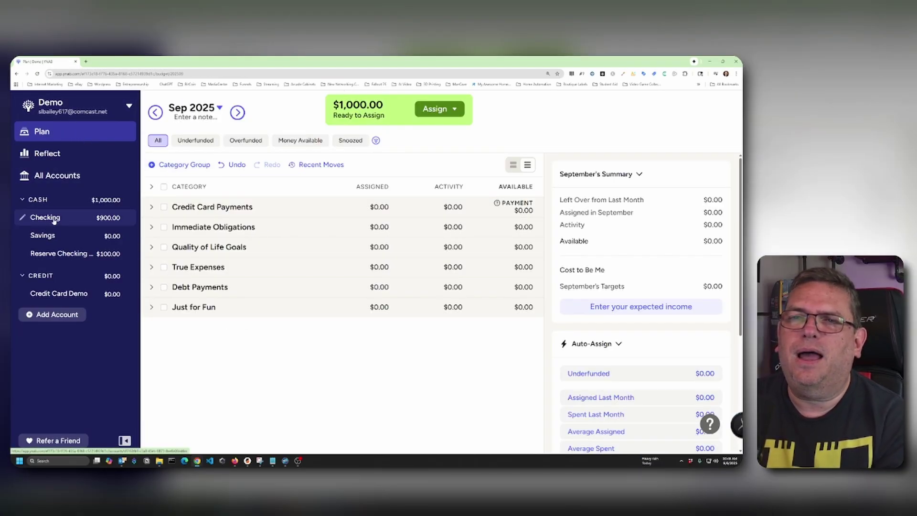
{"action": "left_click", "coordinate": [55, 220]}
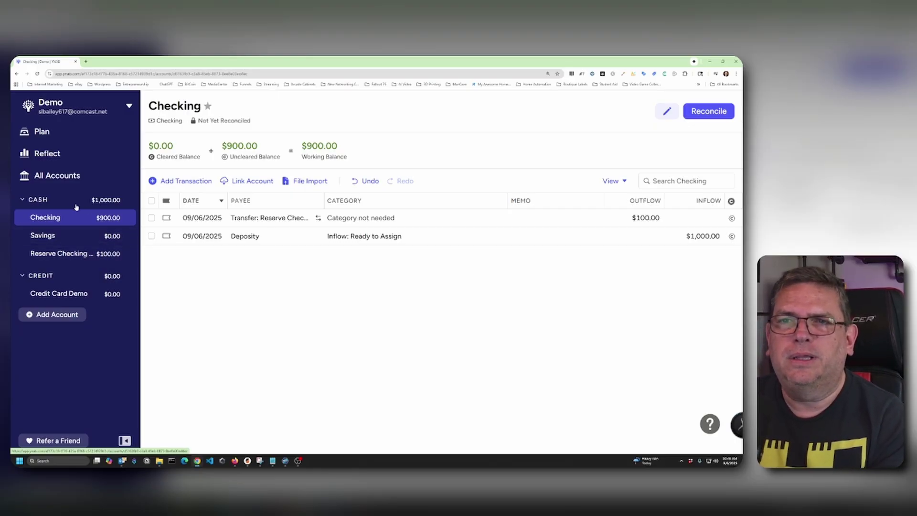
{"action": "left_click", "coordinate": [51, 137]}
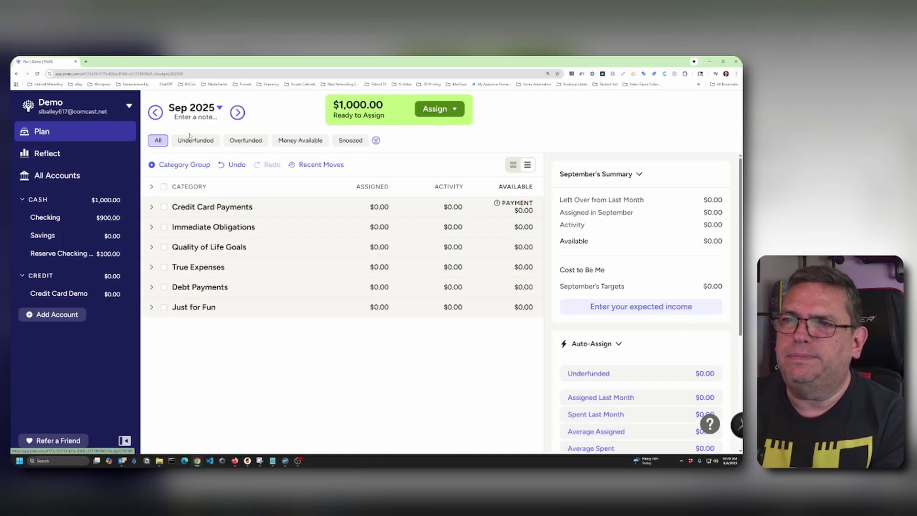
{"action": "left_click", "coordinate": [192, 166]}
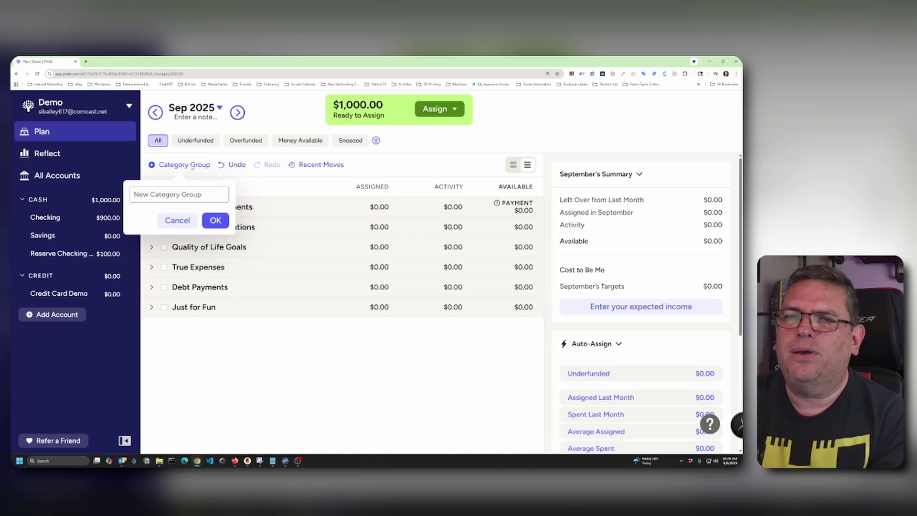
{"action": "type", "text": "Reser"}
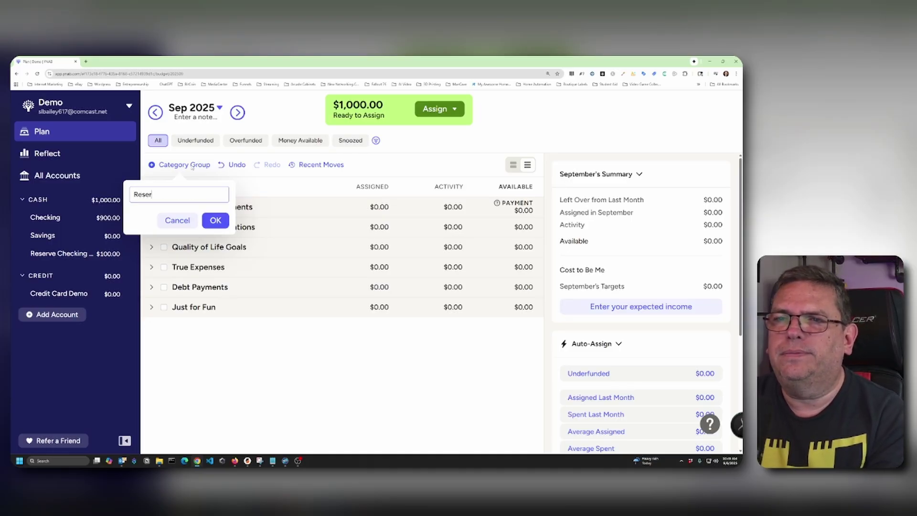
{"action": "type", "text": "ve Checking Account"}
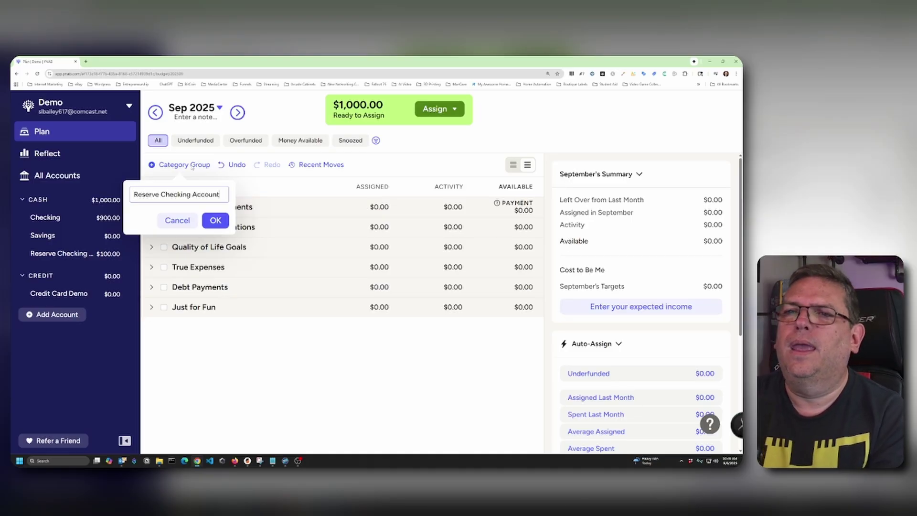
{"action": "key", "text": "Return"}
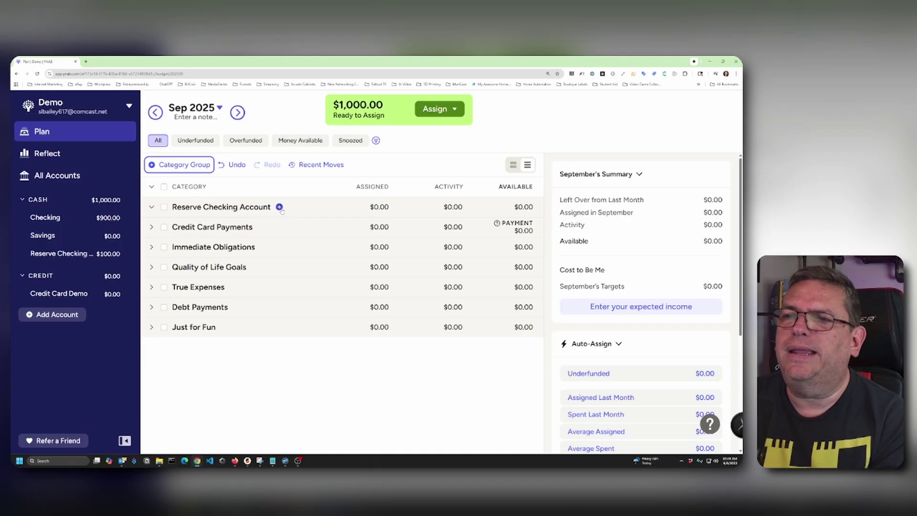
- Add a Next Month's Income category to the Reserve Checking Account group and assign $100 to it
{"action": "left_click", "coordinate": [279, 206]}
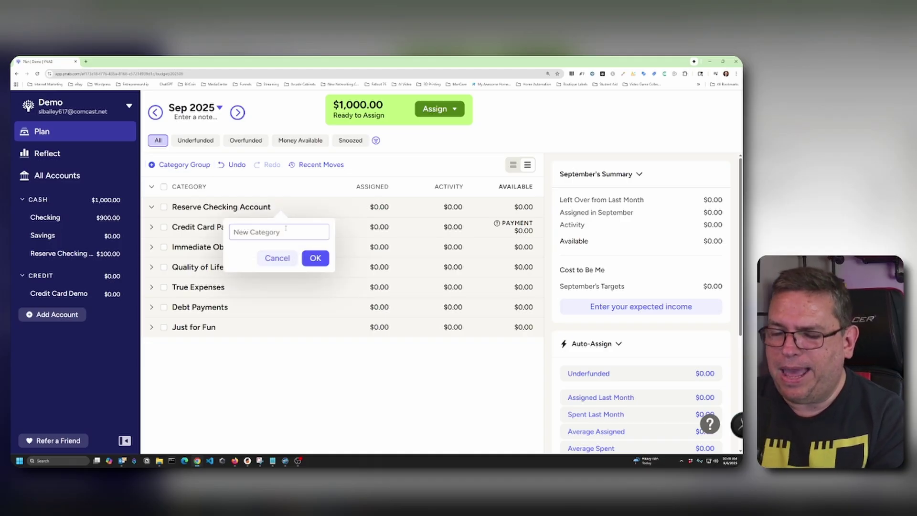
{"action": "type", "text": "Next M"}
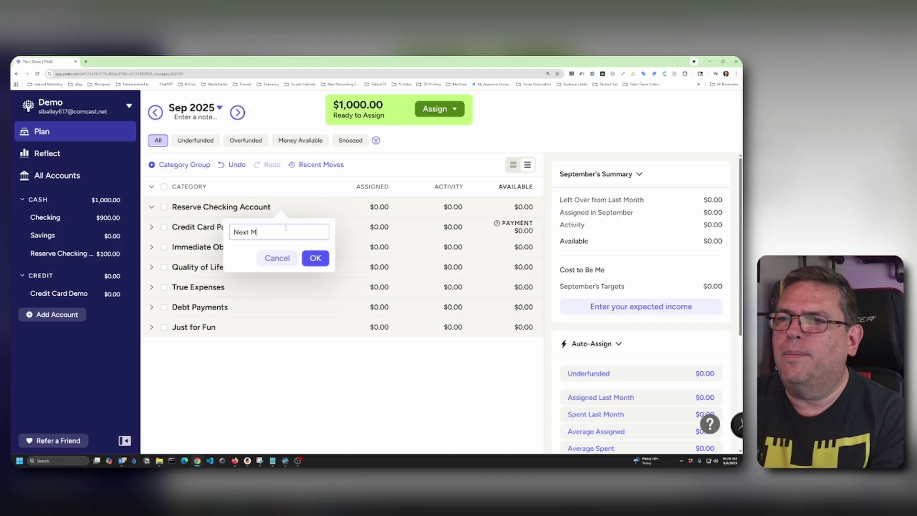
{"action": "type", "text": "onth's Income"}
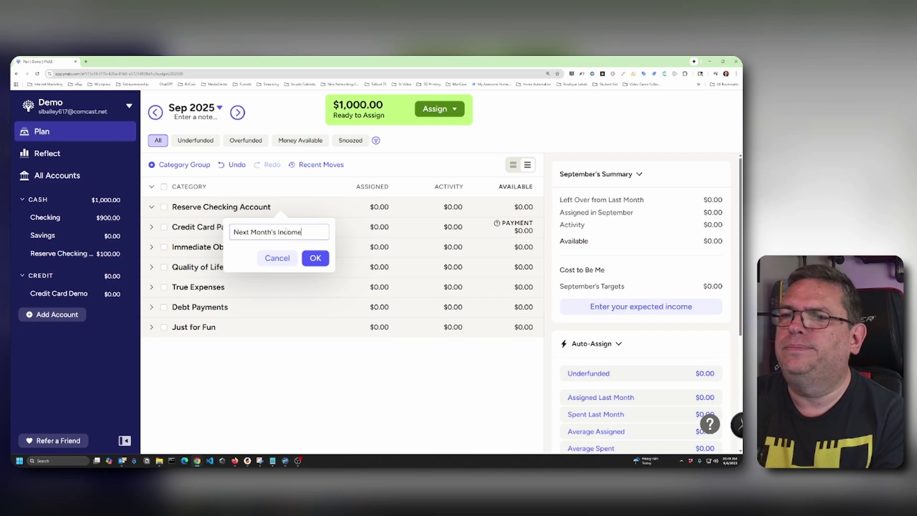
{"action": "key", "text": "Return"}
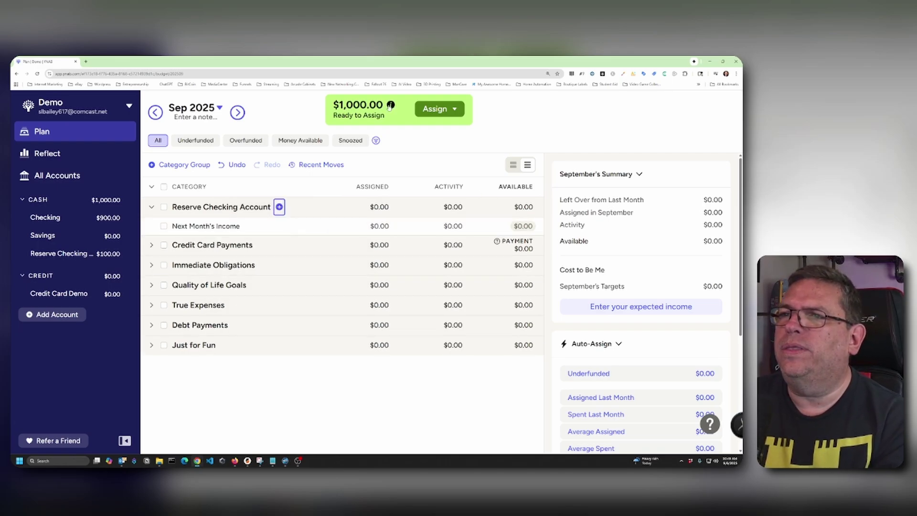
{"action": "left_click", "coordinate": [385, 228]}
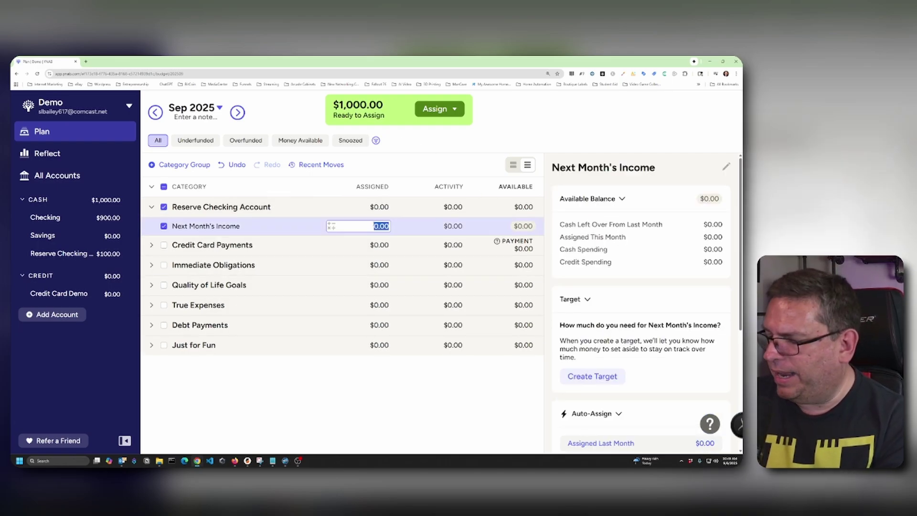
{"action": "type", "text": "100"}
{"action": "key", "text": "Return"}
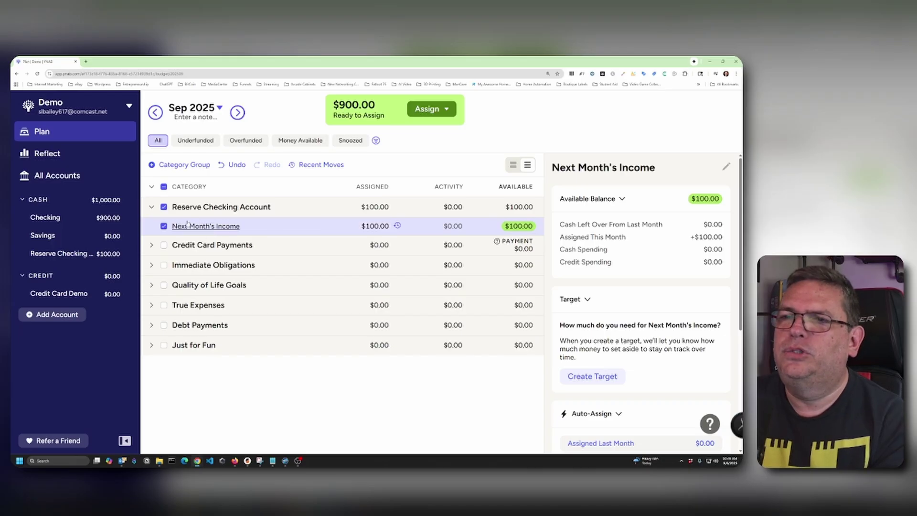
- Expand the Immediate Obligations group and add a Car Payment category to the Reserve Checking Account group
{"action": "left_click", "coordinate": [151, 207]}
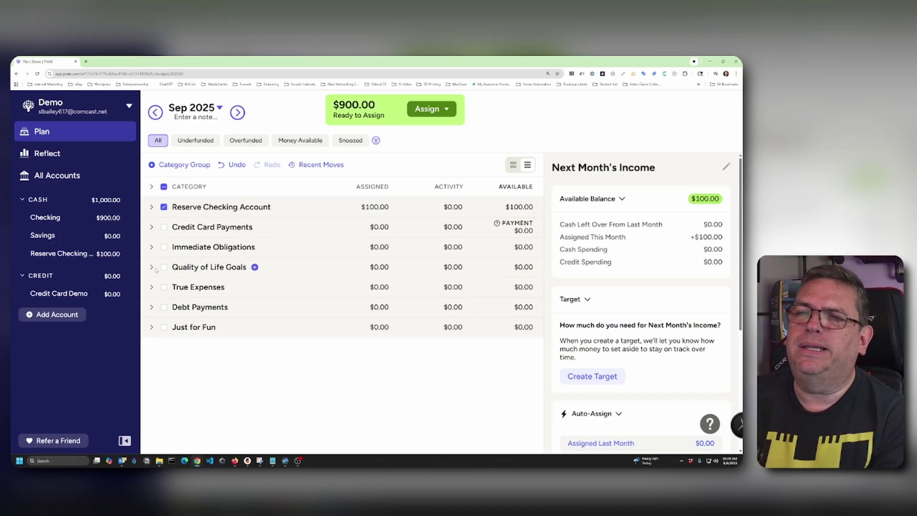
{"action": "left_click", "coordinate": [152, 247]}
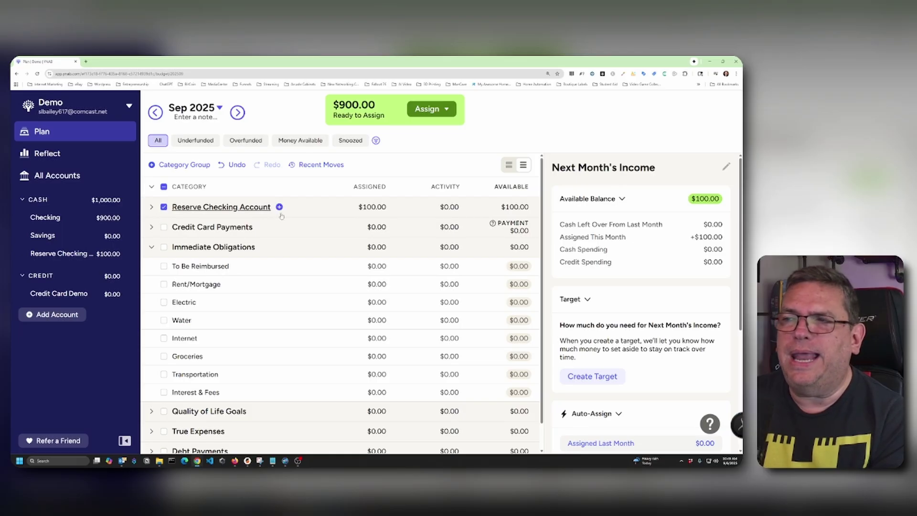
{"action": "left_click", "coordinate": [152, 207]}
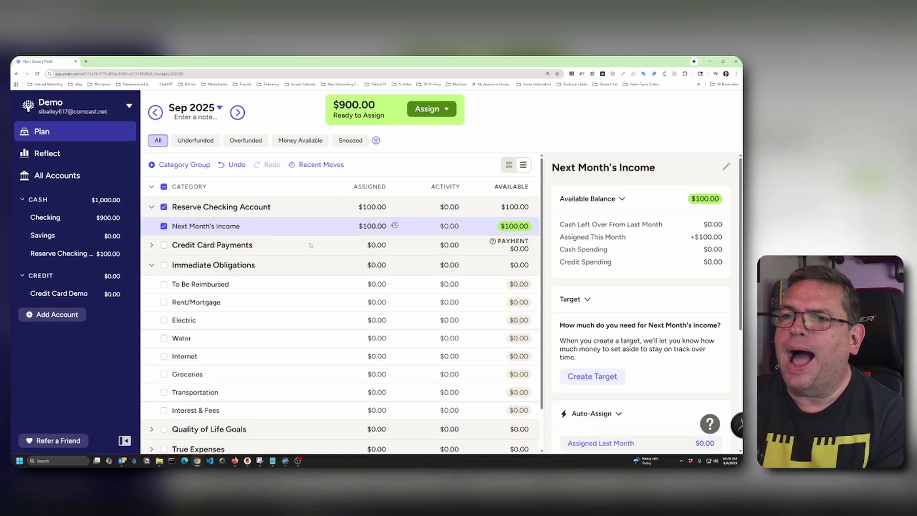
{"action": "left_click", "coordinate": [279, 207]}
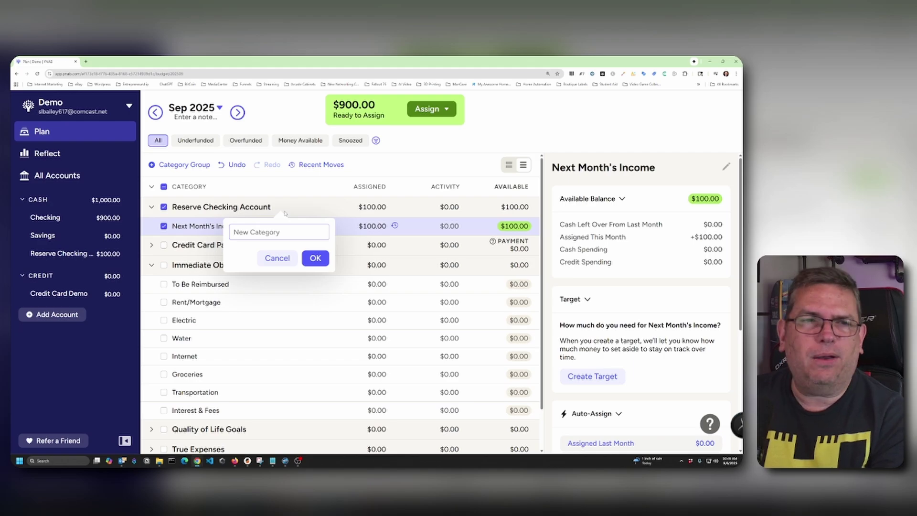
{"action": "type", "text": "Car play"}
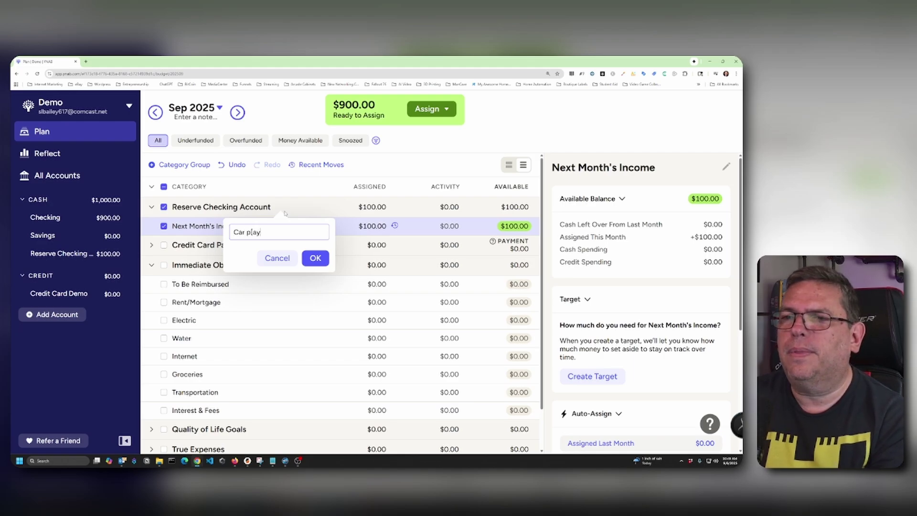
{"action": "type", "text": " Payment"}
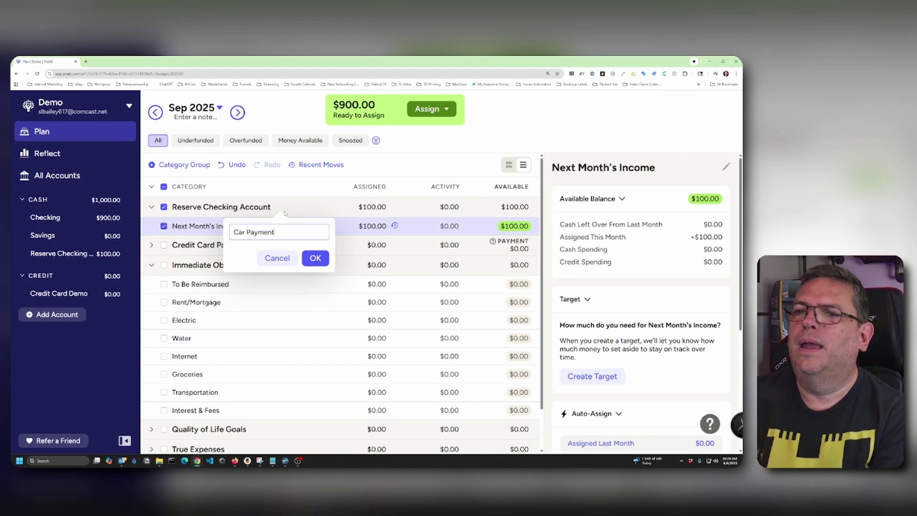
{"action": "key", "text": "Return"}
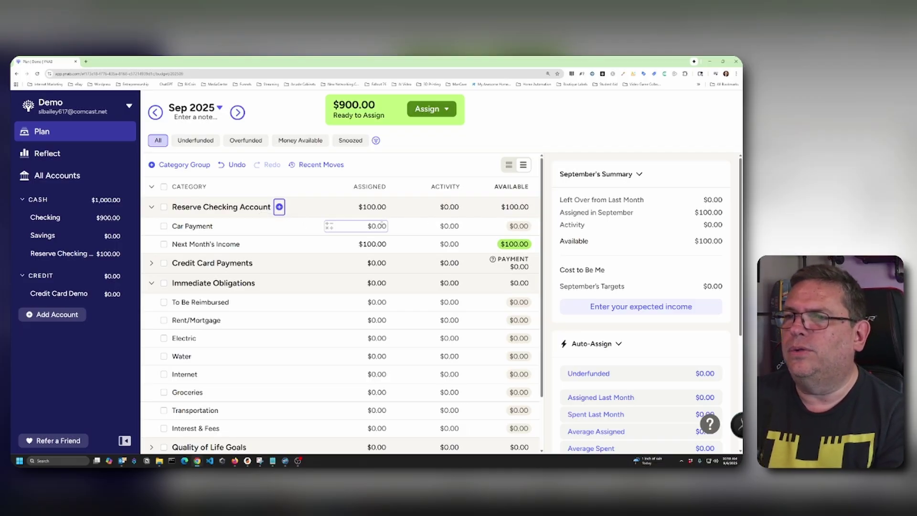
- Assign $100 to the Car Payment category and collapse the Reserve Checking Account group
{"action": "left_click", "coordinate": [363, 226]}
{"action": "type", "text": "100"}
{"action": "key", "text": "Return"}
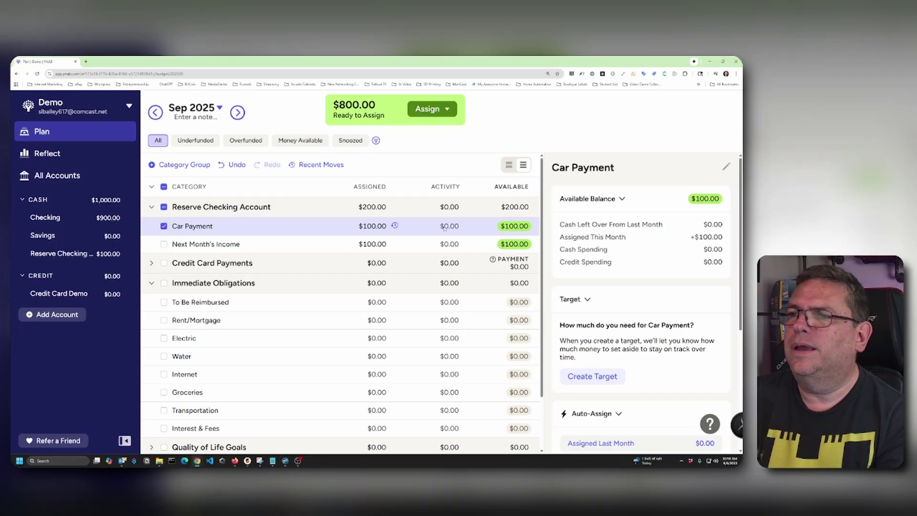
{"action": "left_click", "coordinate": [152, 207]}
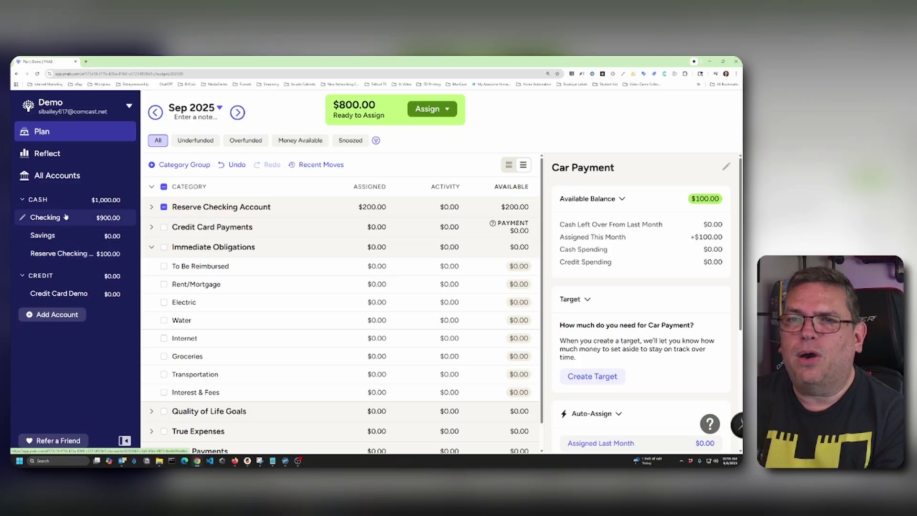
- Expand the Reserve Checking Account group and record a $100 outflow transfer from the Checking account to the Reserve Checking Account
{"action": "left_click", "coordinate": [151, 207]}
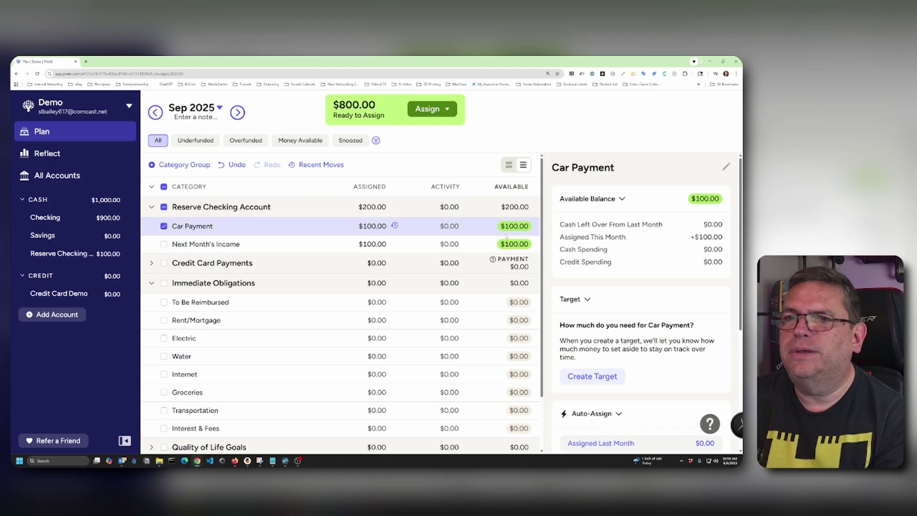
{"action": "left_click", "coordinate": [71, 217]}
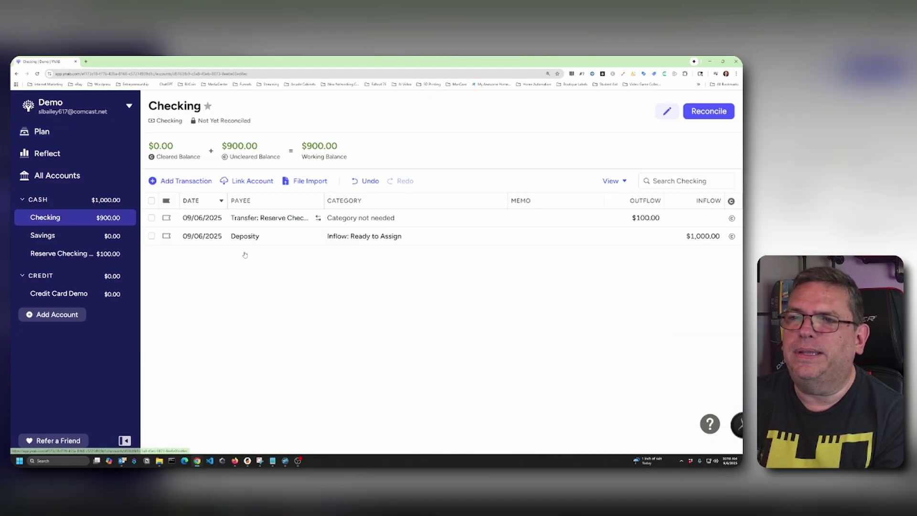
{"action": "left_click", "coordinate": [183, 182]}
{"action": "key", "text": "Tab"}
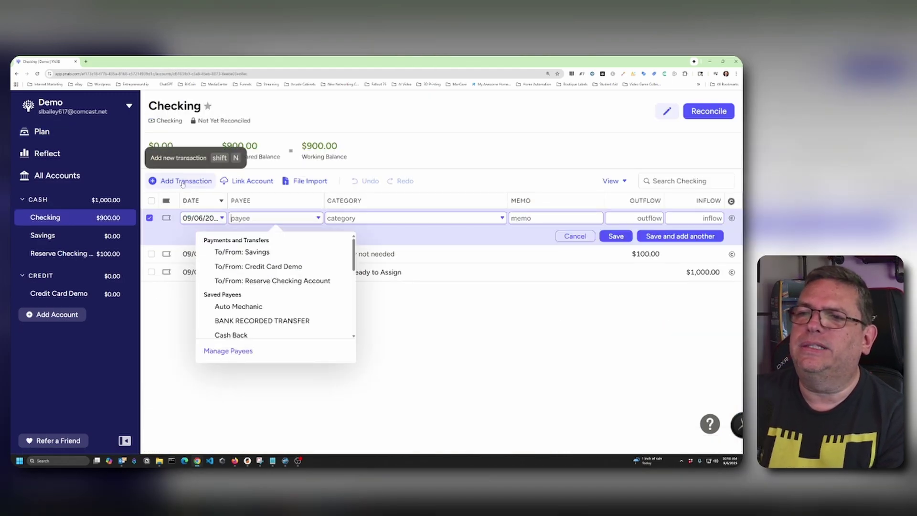
{"action": "type", "text": "Tran"}
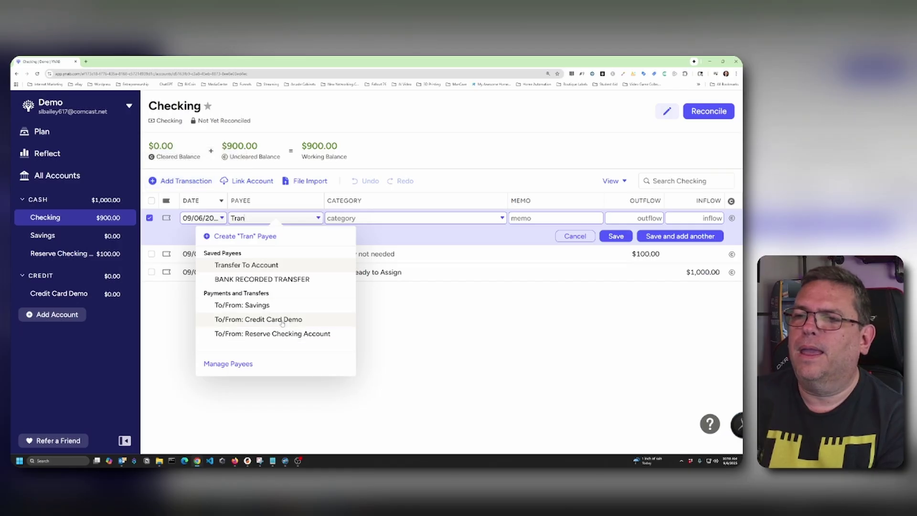
{"action": "left_click", "coordinate": [284, 334]}
{"action": "left_click", "coordinate": [643, 218]}
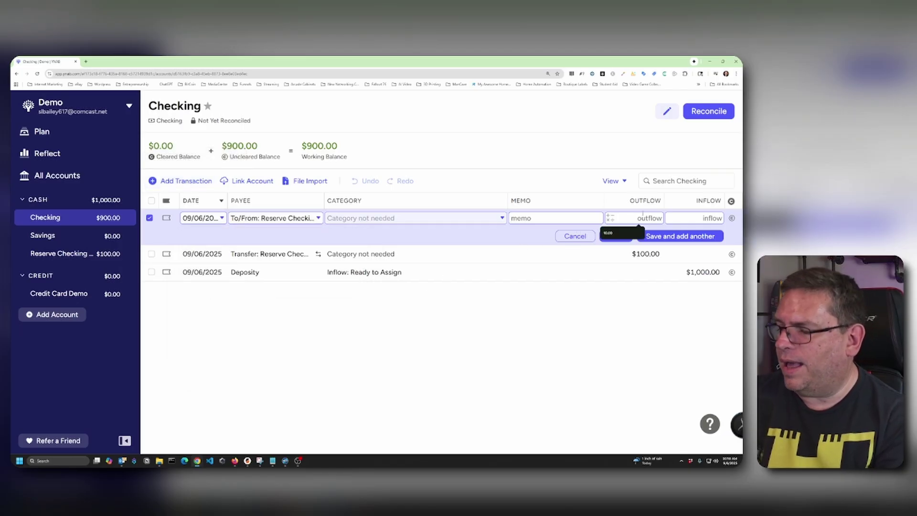
{"action": "type", "text": "1"}
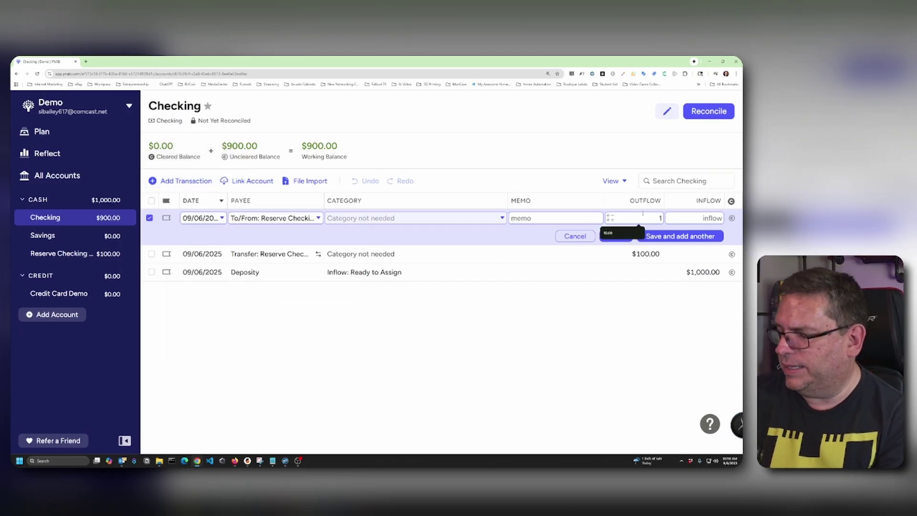
{"action": "type", "text": "00"}
{"action": "key", "text": "Return"}
{"action": "key", "text": "Escape"}
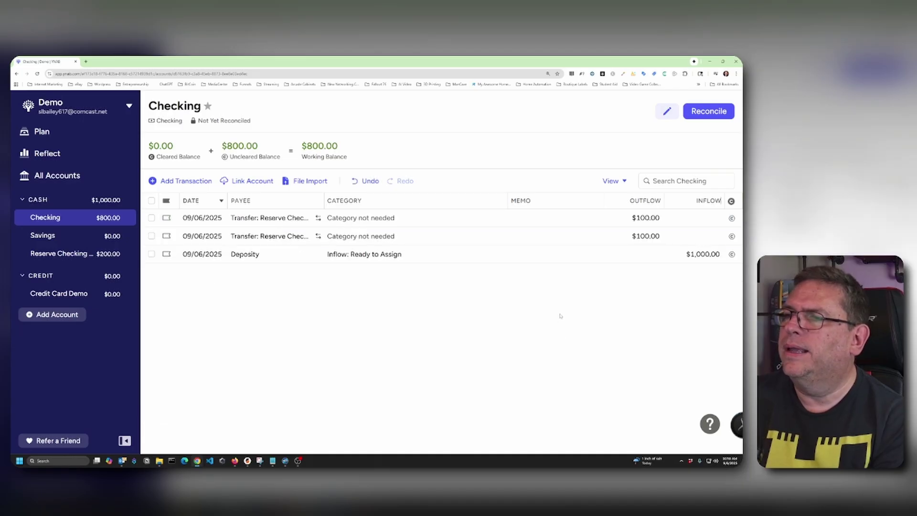
- Add the memo "Next Month's Income" to the first-listed $100 transfer in the Checking register and save it
{"action": "left_click", "coordinate": [559, 219]}
{"action": "left_click", "coordinate": [560, 220]}
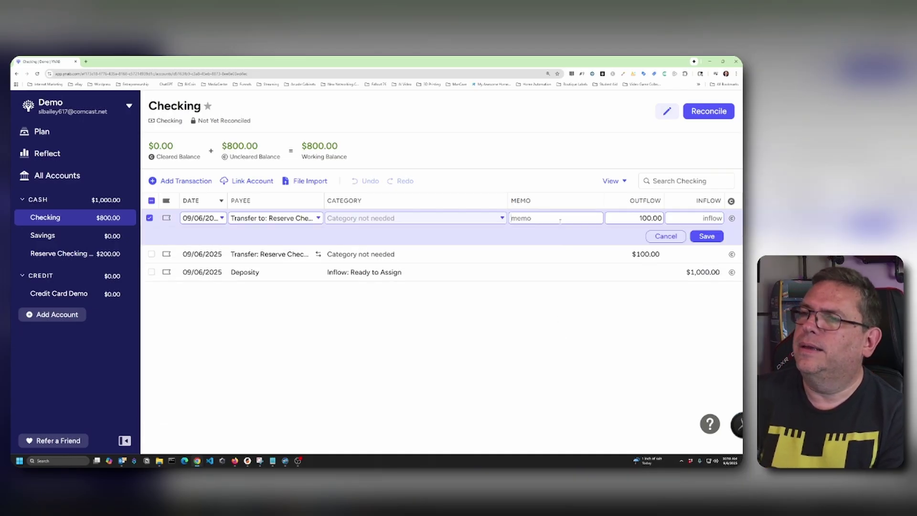
{"action": "type", "text": "Next Mont"}
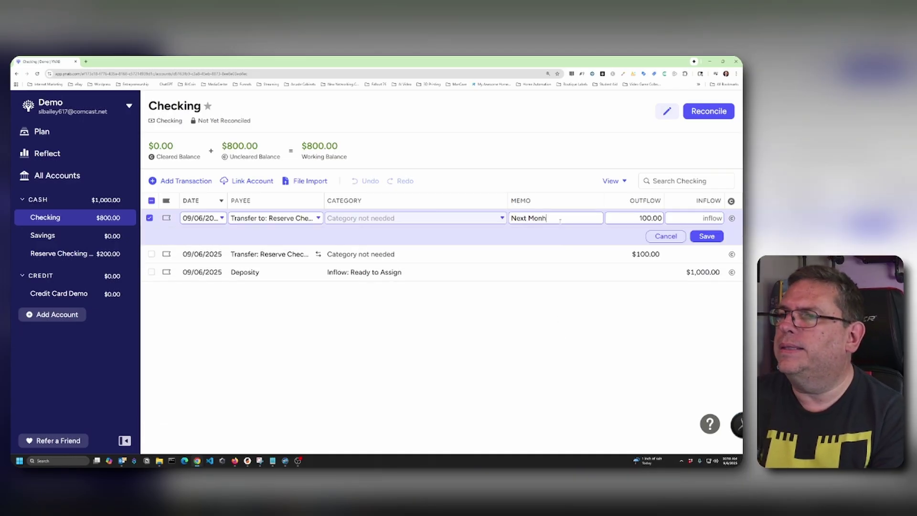
{"action": "type", "text": "h's"}
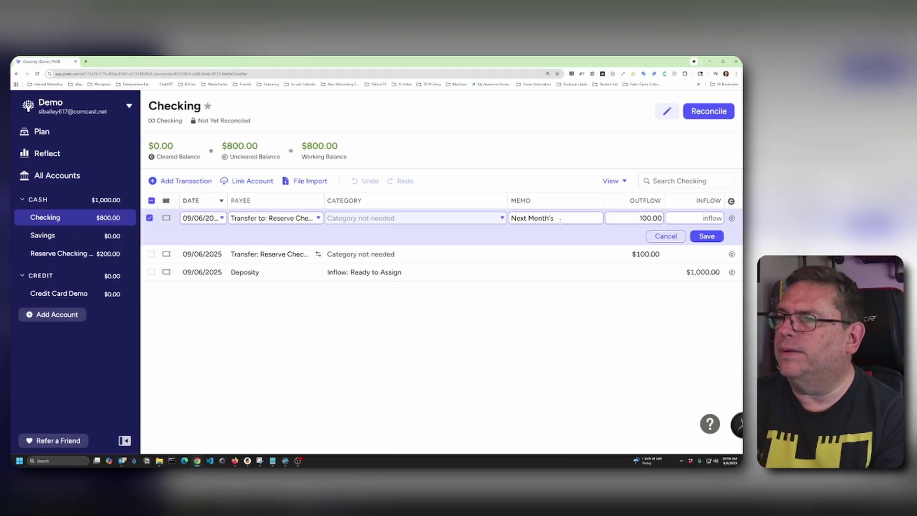
{"action": "type", "text": " Income"}
{"action": "key", "text": "Return"}
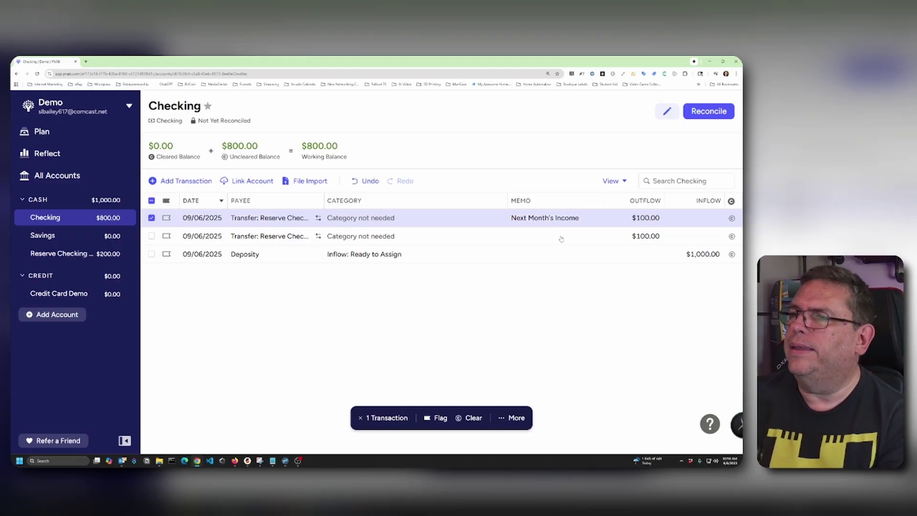
- Add the memo "Car Payment" to the second-listed $100 transfer in the Checking register and save it
{"action": "left_click", "coordinate": [562, 238]}
{"action": "left_click", "coordinate": [559, 237]}
{"action": "type", "text": "Car Payment"}
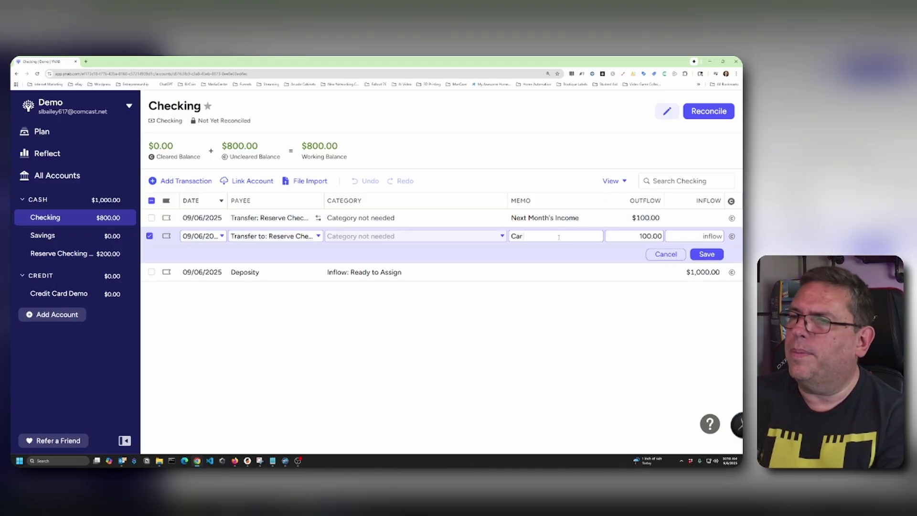
{"action": "key", "text": "Return"}
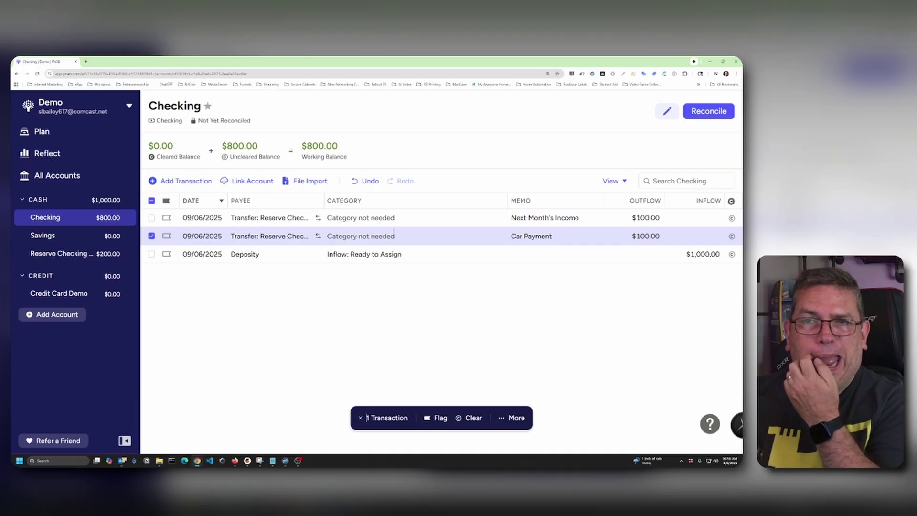
- Return to the September 2025 plan and compare the Reserve Checking Account group's categories with the reserve account's balance
{"action": "left_click", "coordinate": [42, 132]}
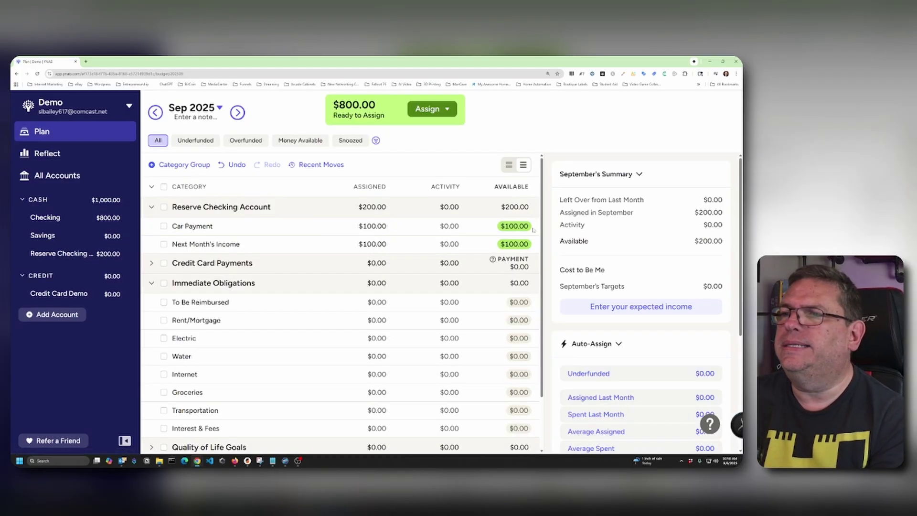
{"action": "mouse_move", "coordinate": [280, 207]}
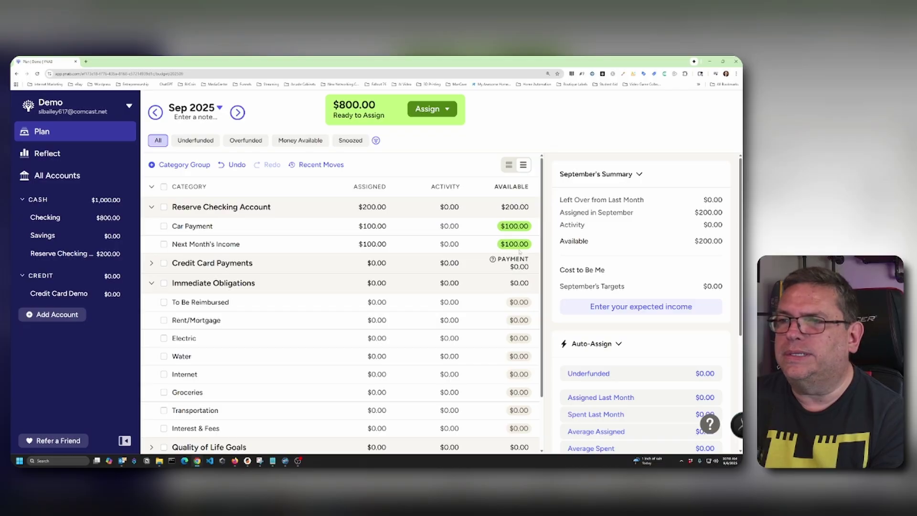
{"action": "left_click", "coordinate": [352, 245]}
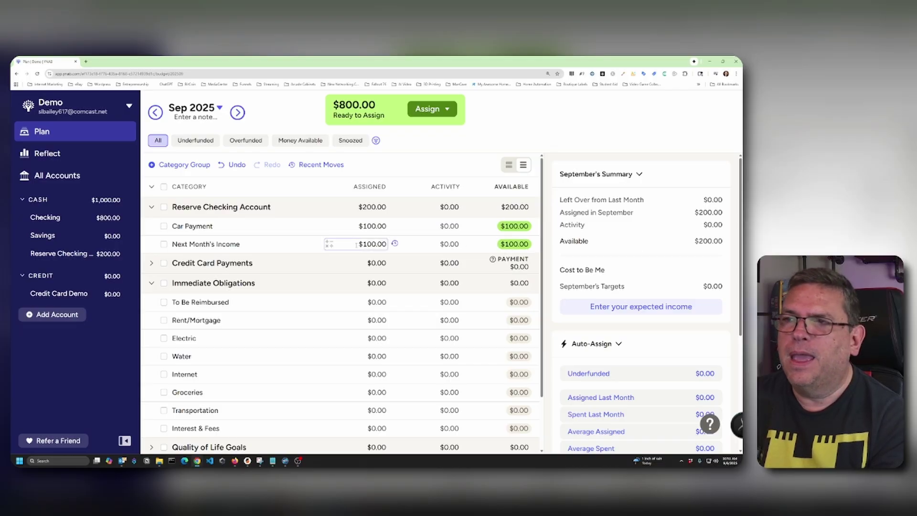
{"action": "key", "text": "Escape"}
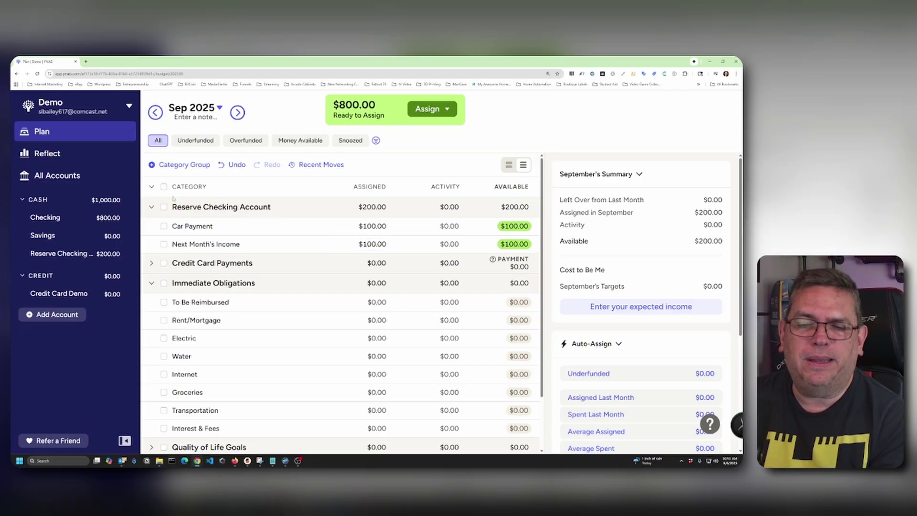